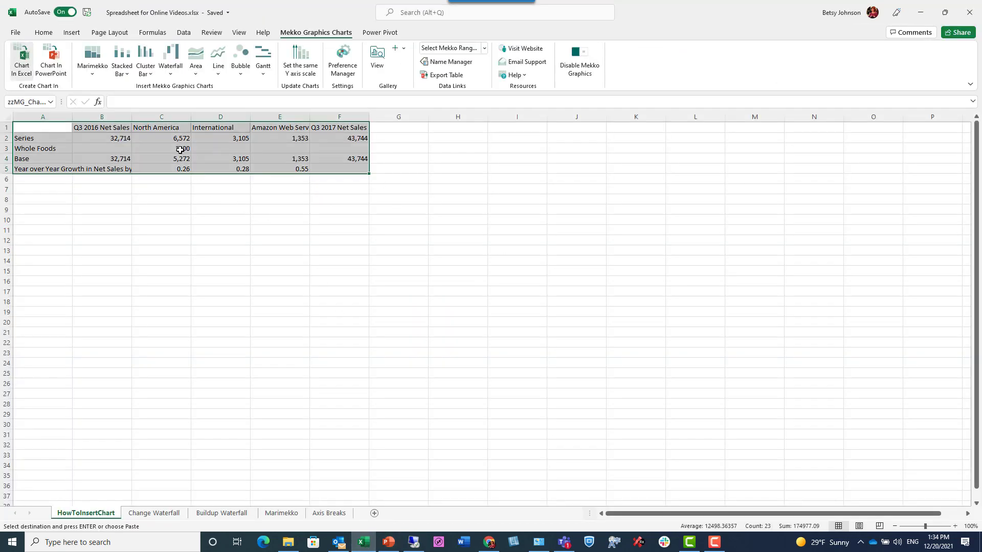
Copy the net sales table in A1:F5 of the HowToInsertChart sheet and switch to PowerPoint.
right_click(180, 150)
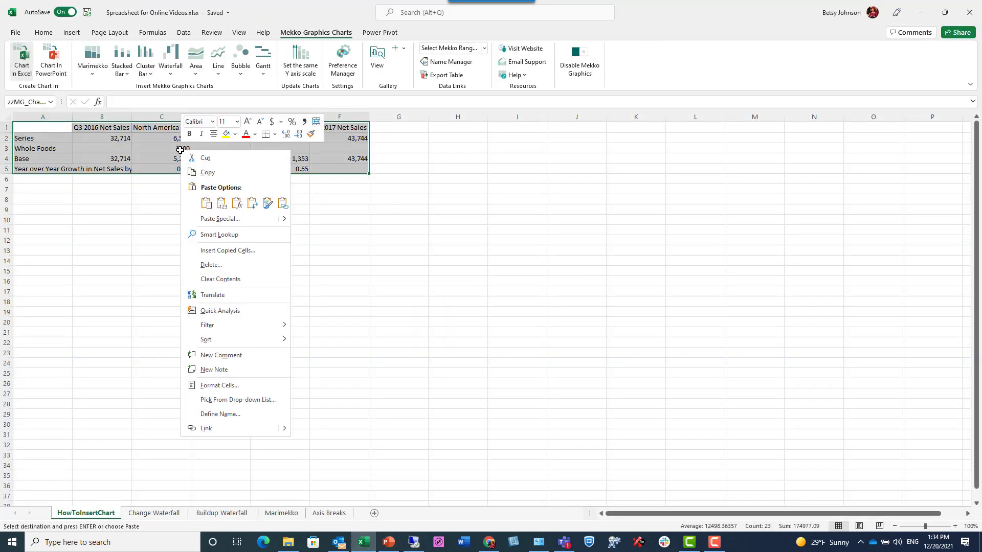
left_click(217, 173)
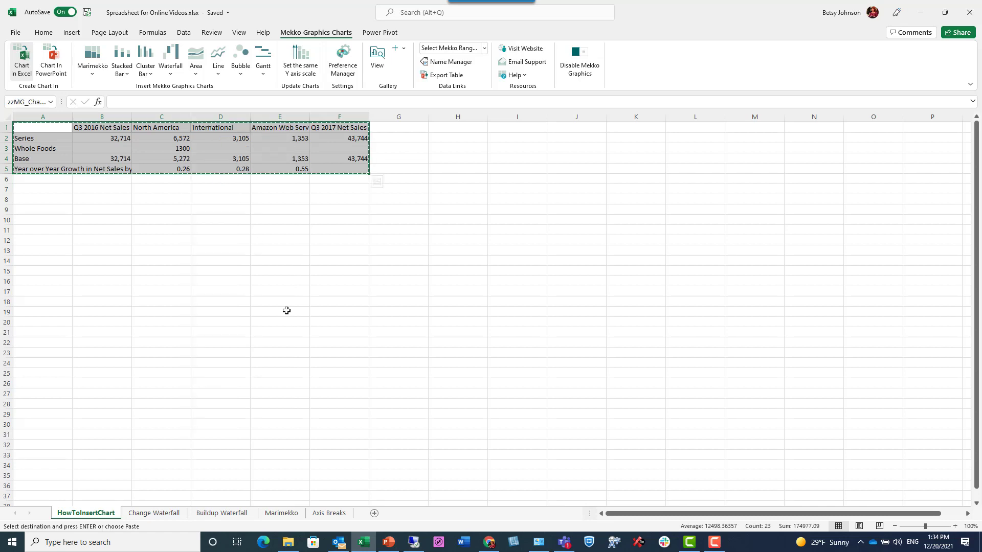
left_click(387, 543)
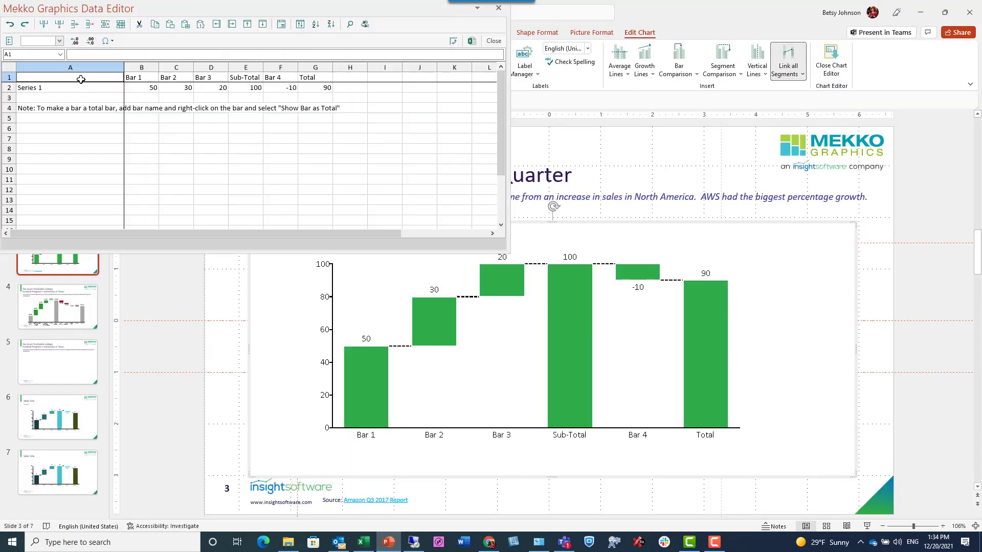
Clear the waterfall chart's placeholder data in the data editor and paste the copied sales table starting at A1.
left_click_drag(80, 77, 363, 131)
key("Delete")
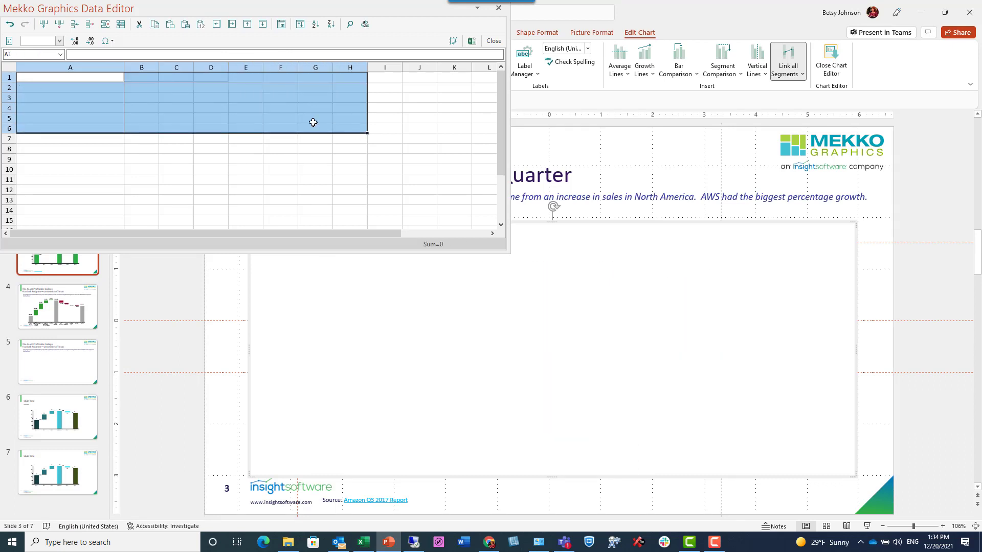
left_click(72, 79)
right_click(72, 80)
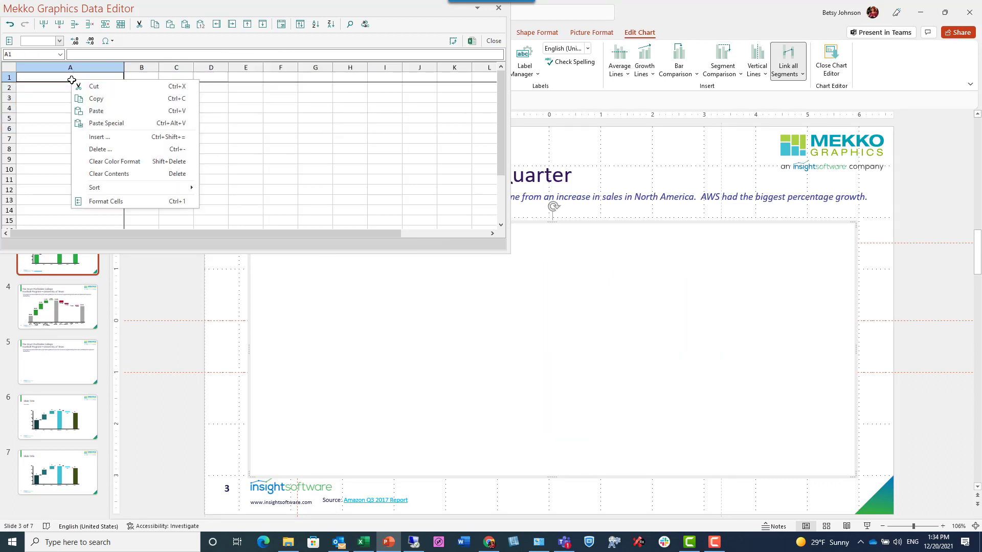
left_click(103, 113)
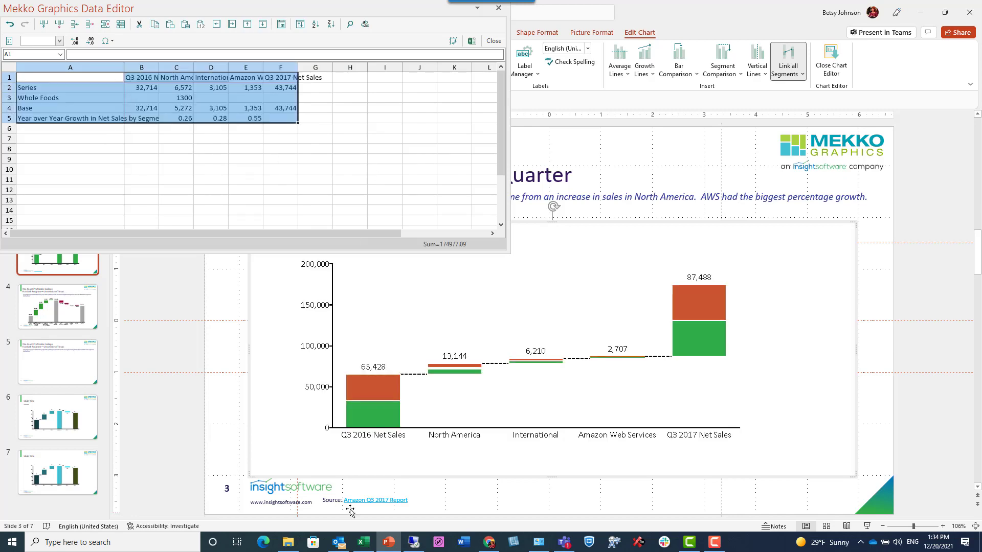
Switch to Excel and insert a Mekko Graphics Waterfall chart from the selected sales table.
left_click(364, 542)
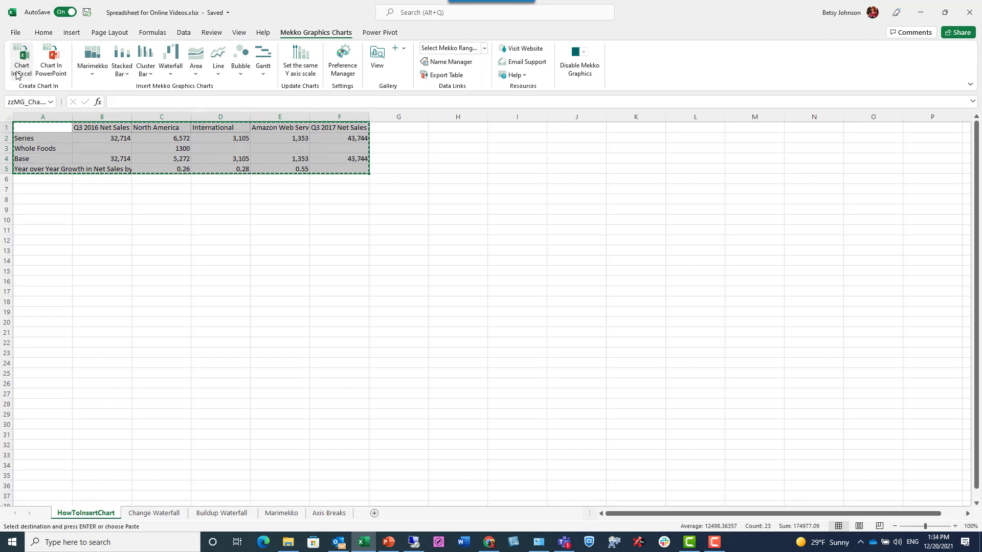
left_click(170, 73)
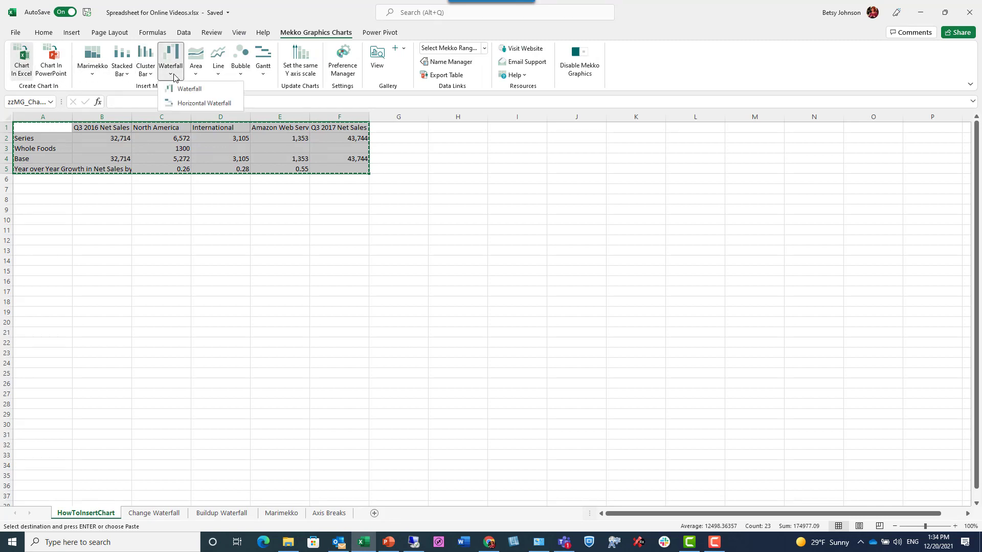
left_click(189, 89)
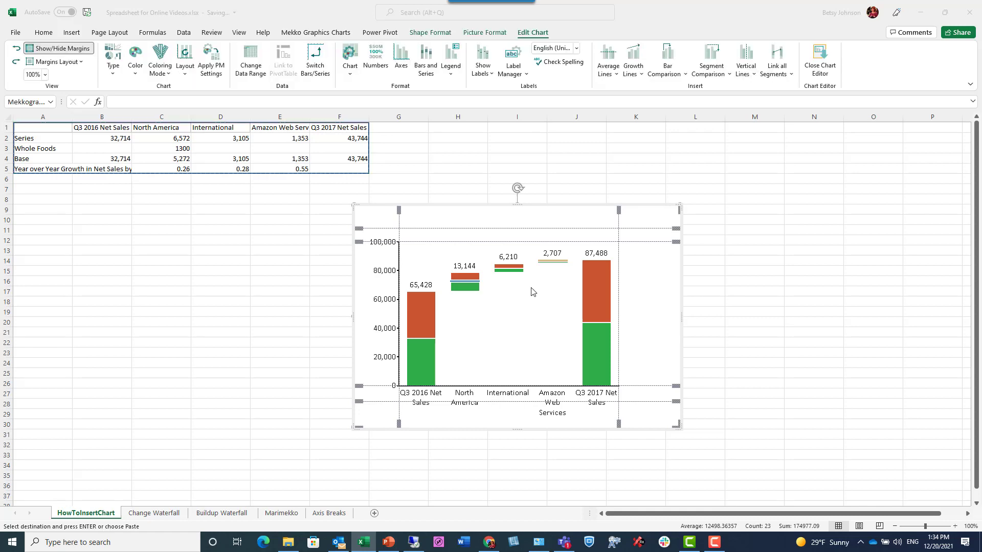
Back in PowerPoint, close the data editor and exclude the Series and Year over Year Growth rows from the plotted chart.
left_click(389, 545)
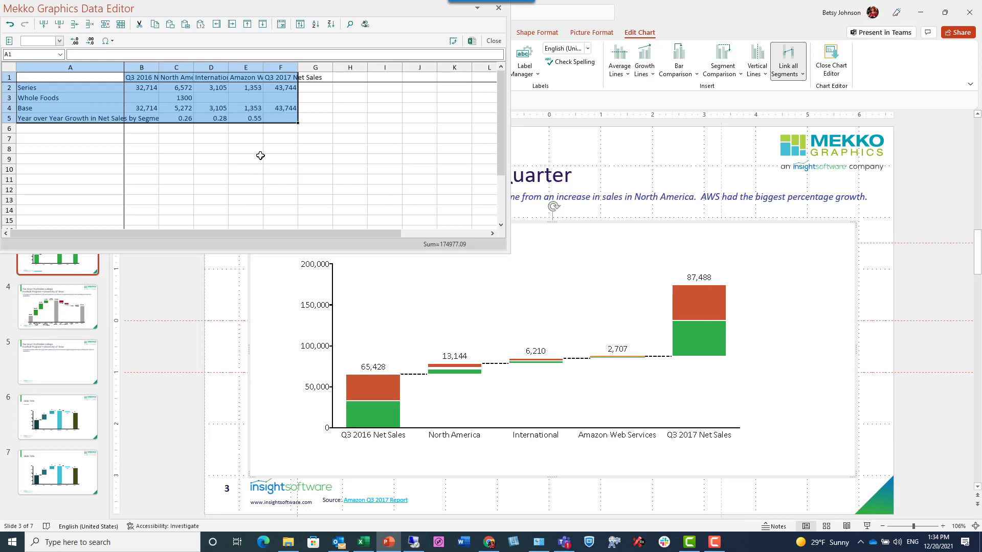
left_click(494, 41)
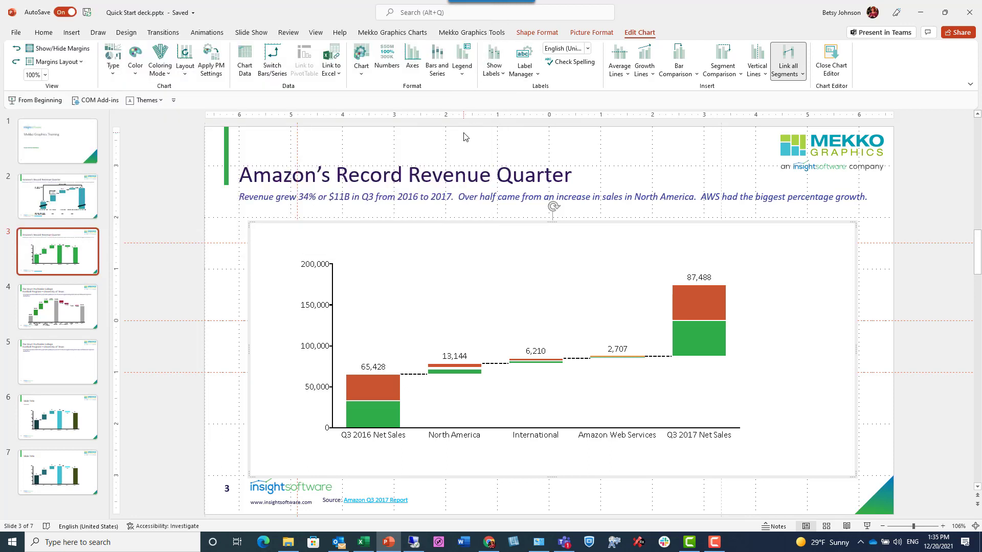
left_click(436, 59)
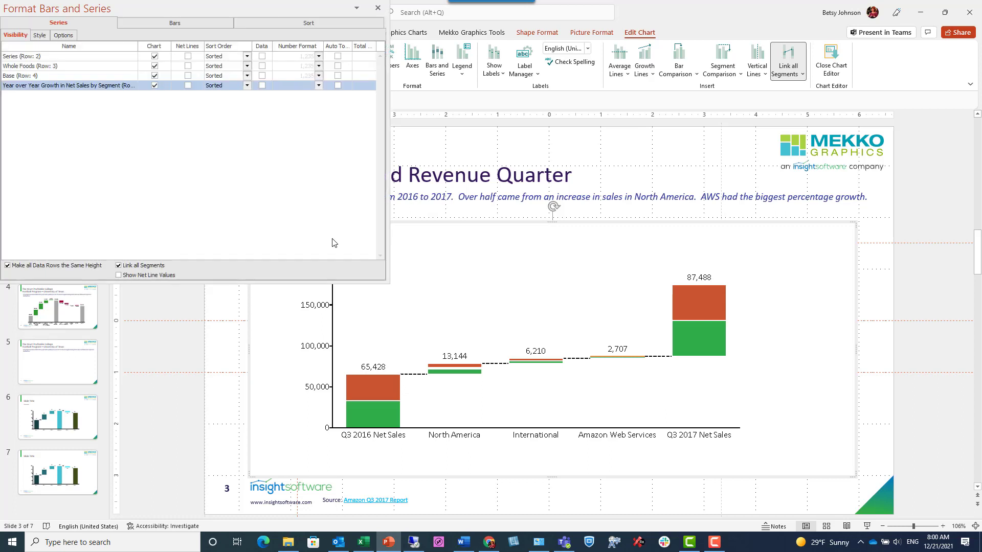
left_click(154, 56)
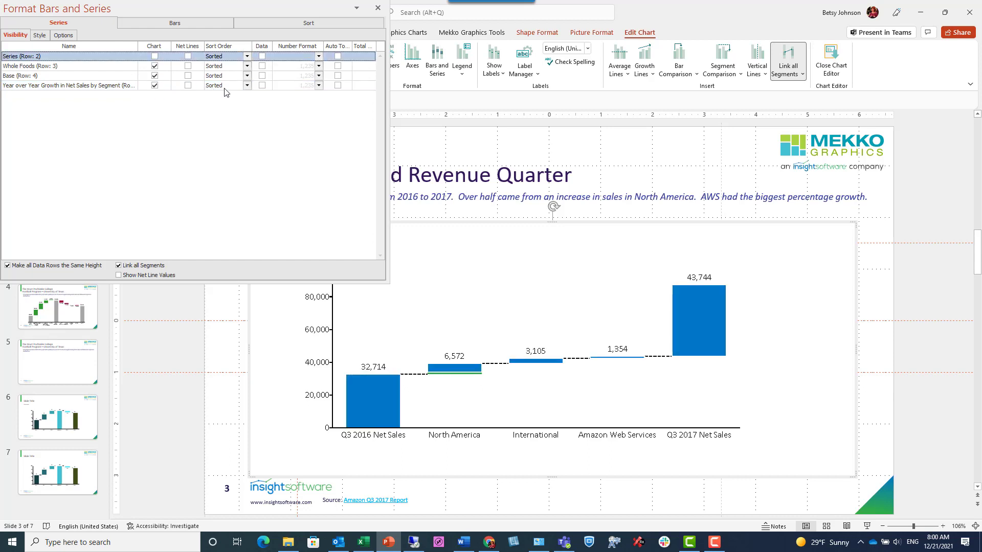
left_click(154, 85)
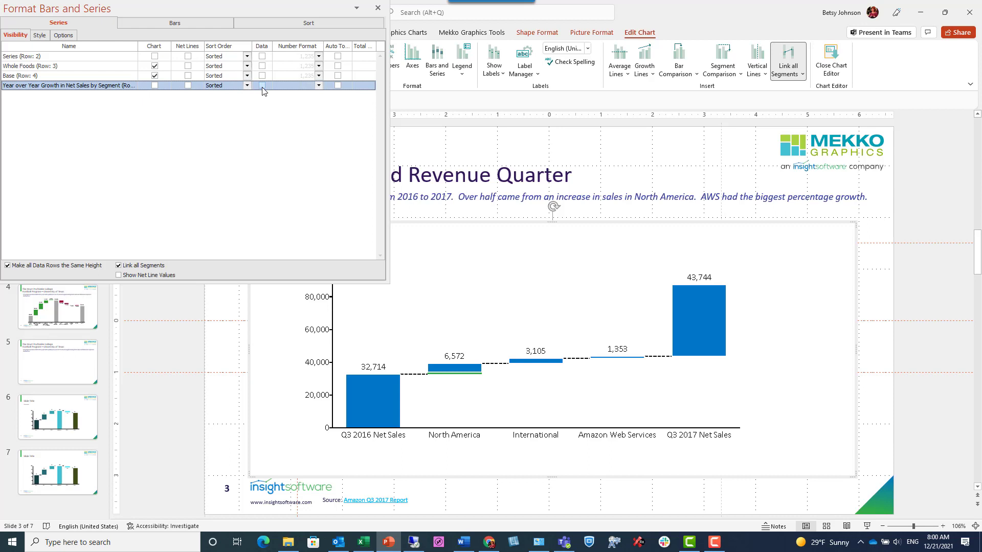
Show Year over Year Growth in Net Sales by Segment as a data row below the chart, formatted as a percentage.
left_click(262, 86)
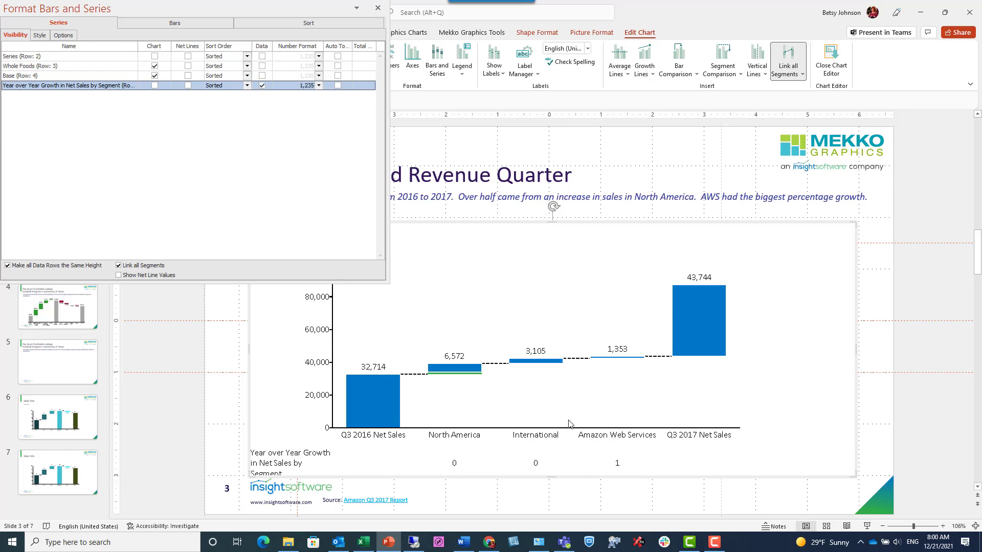
left_click(318, 86)
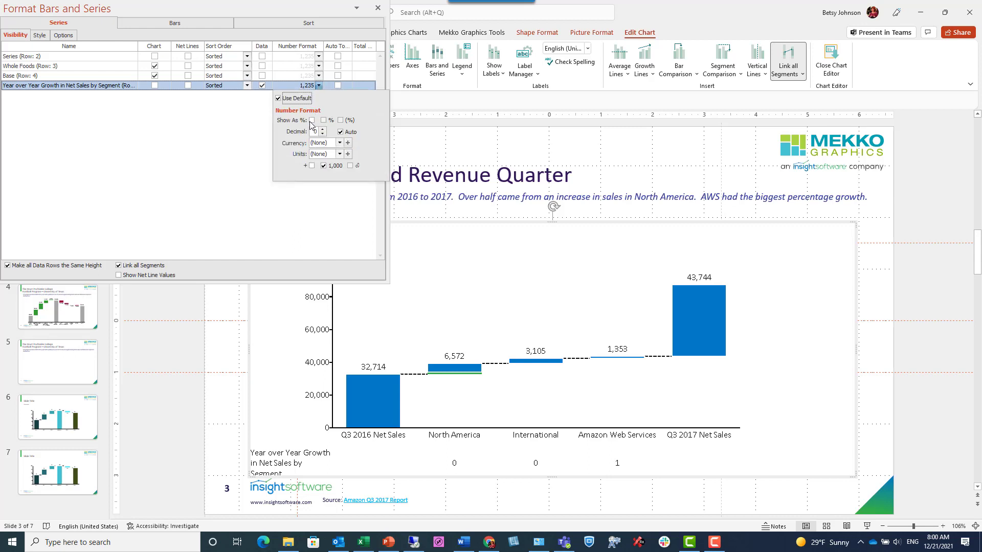
left_click(311, 121)
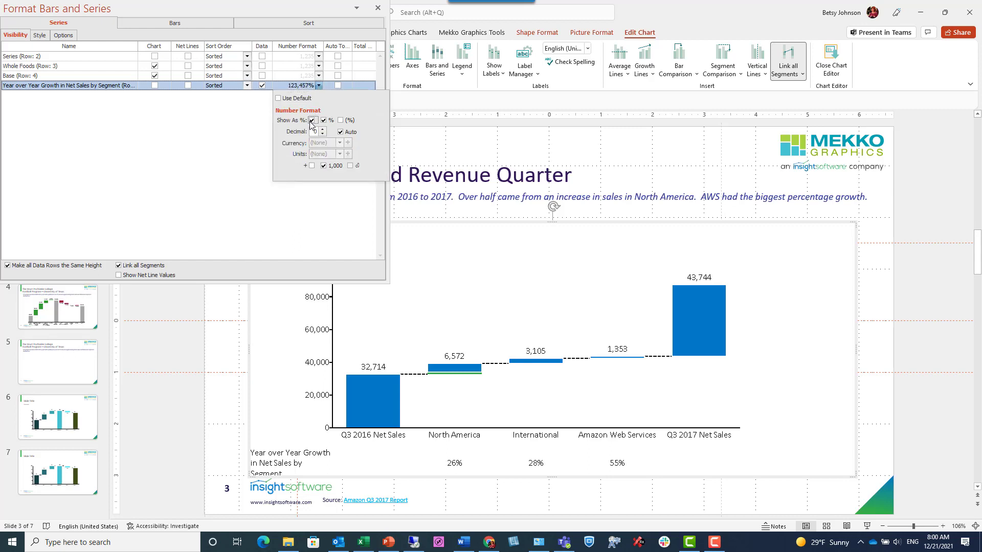
left_click(215, 149)
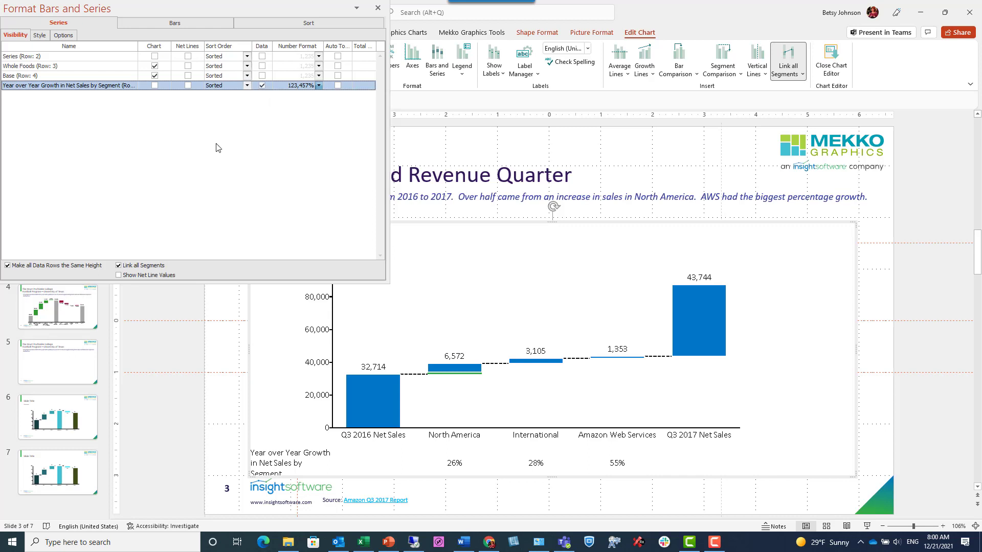
Make the Q3 2017 Net Sales bar a total bar and close the bars and series formatting.
left_click(166, 25)
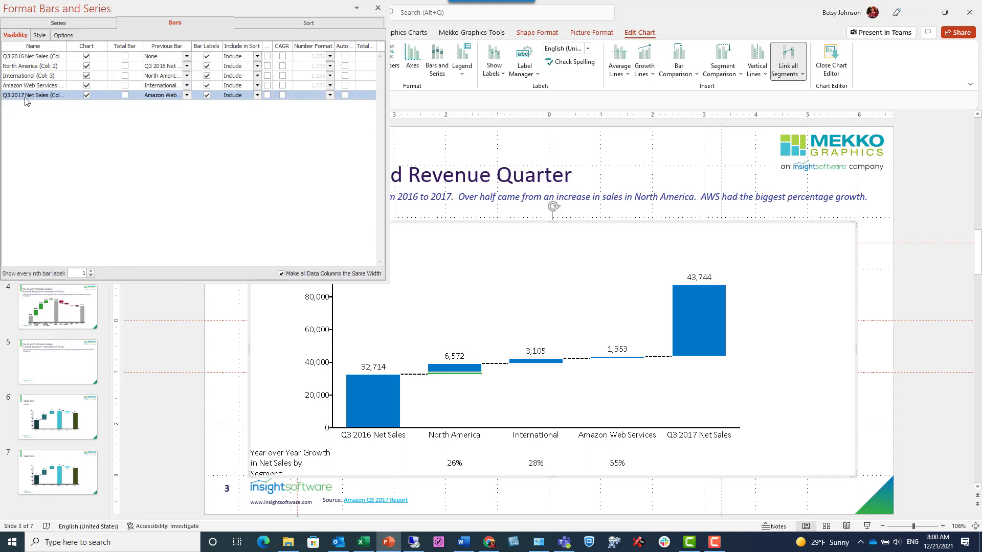
left_click(125, 96)
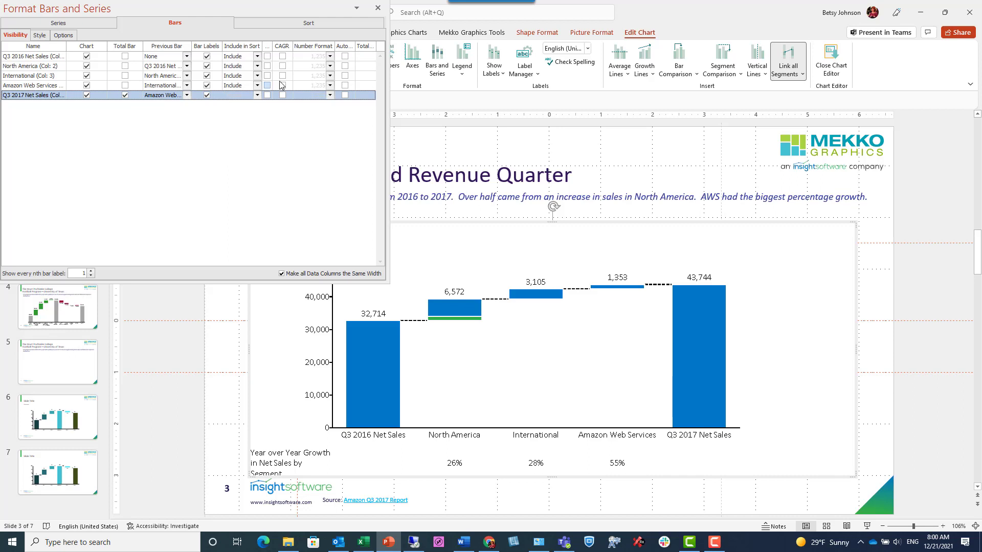
left_click(379, 9)
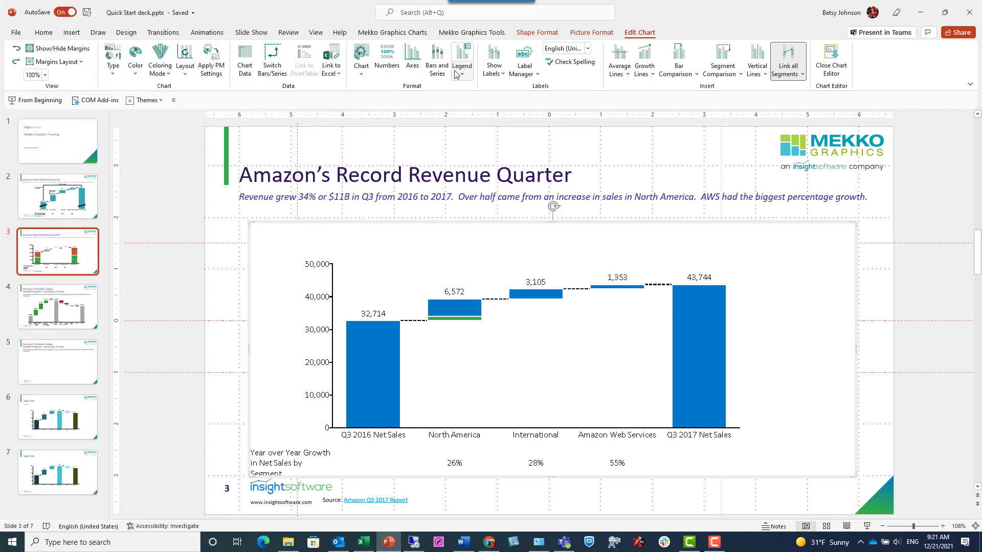
Format the chart's Bar Totals and Segment Values with one decimal place and the $ currency symbol.
left_click(361, 60)
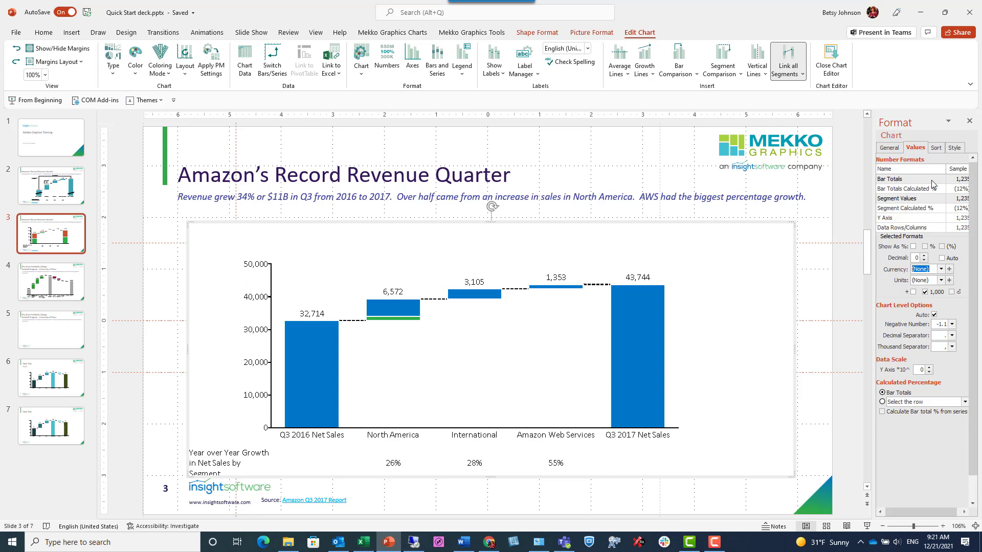
left_click(931, 181)
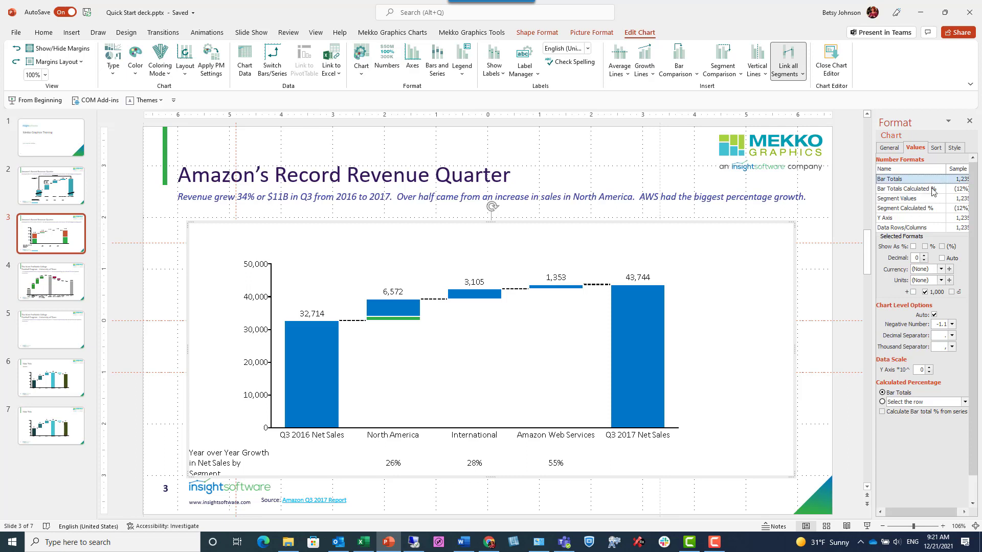
left_click(932, 203, "ctrl")
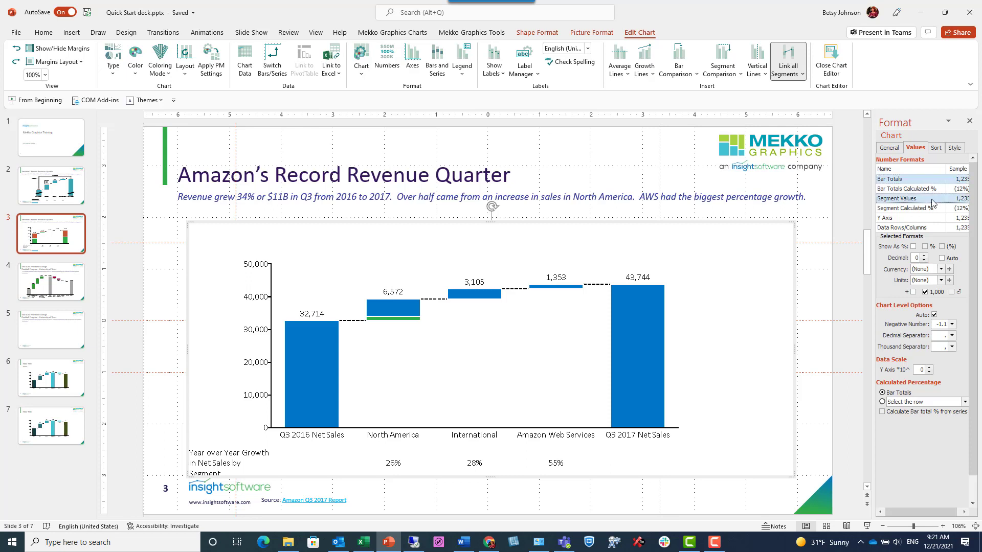
left_click(924, 256)
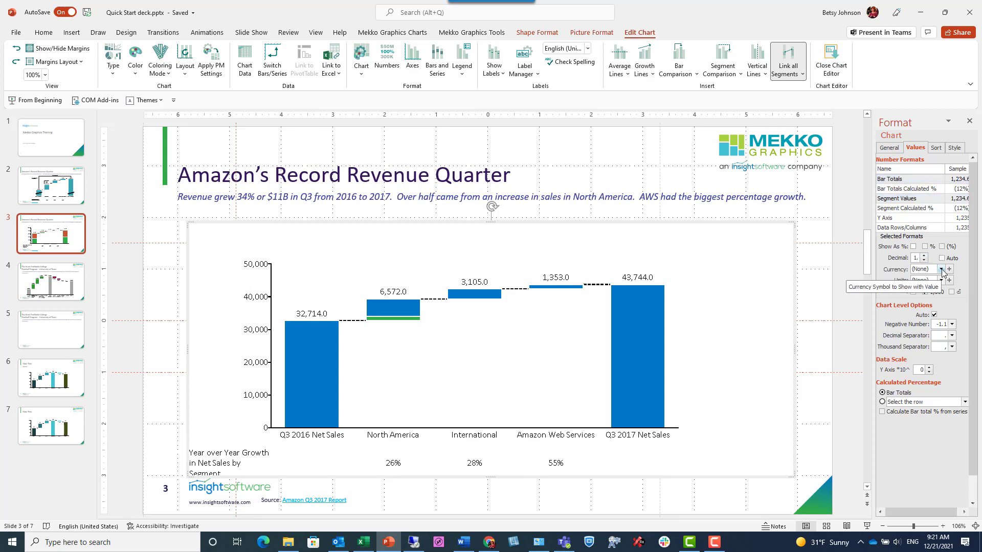
left_click(941, 270)
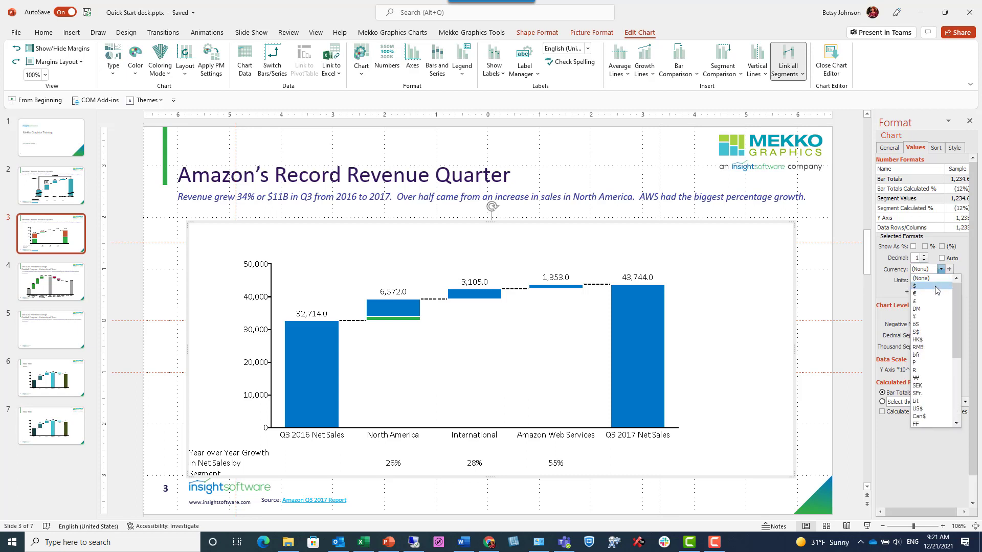
left_click(935, 288)
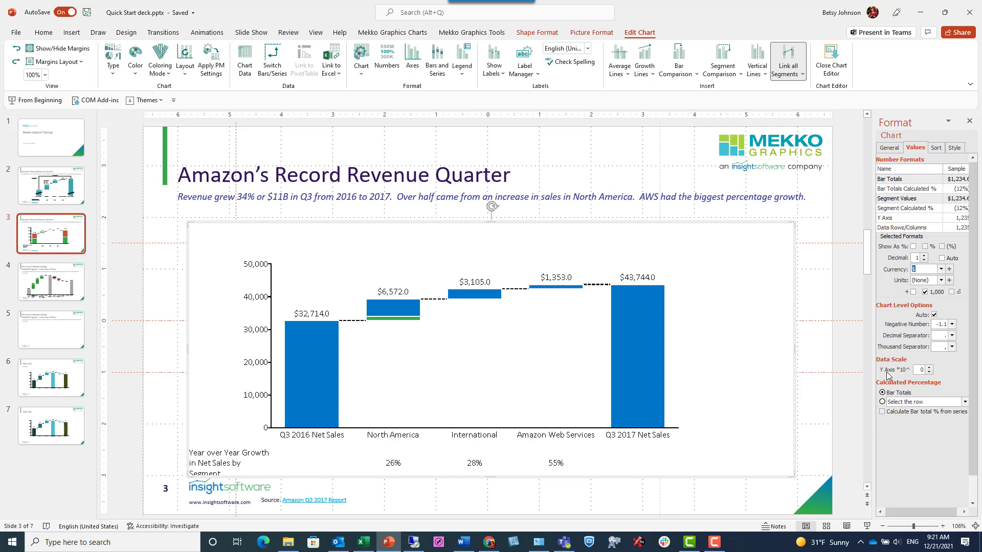
Set the Y axis data scale to 10^3 and add the unit B to the bar totals and segment values.
double_click(920, 370)
type("3.")
left_click(940, 281)
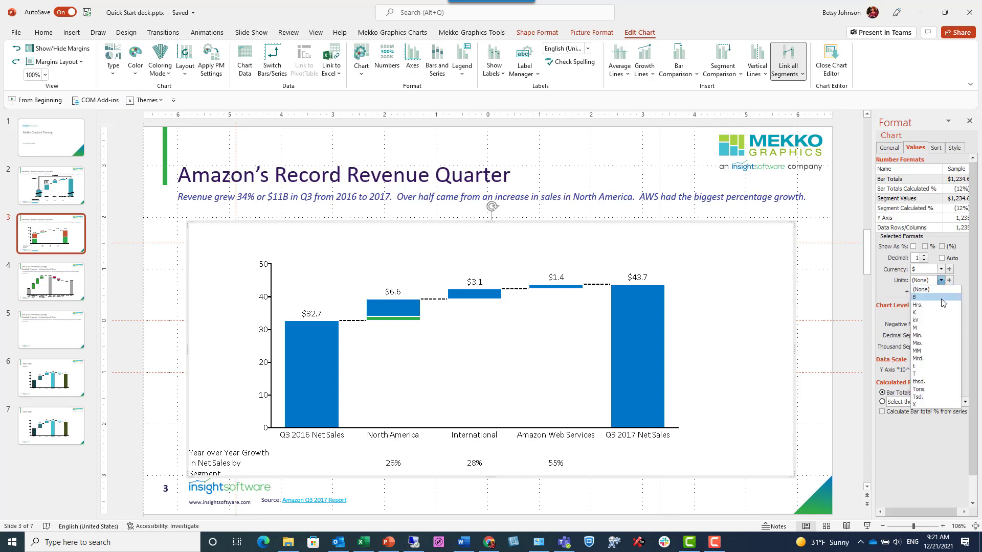
left_click(941, 298)
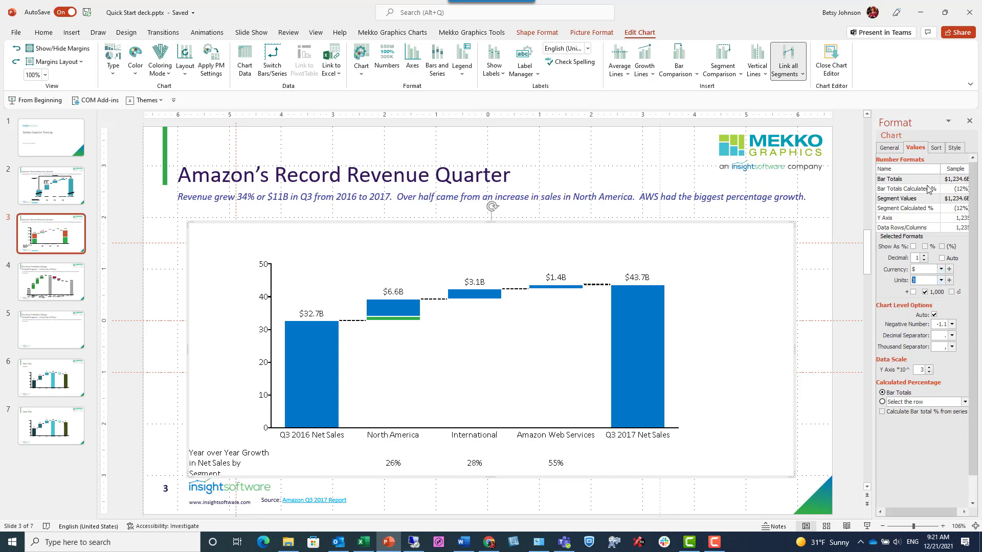
Show all segment labels on the waterfall chart.
left_click(889, 148)
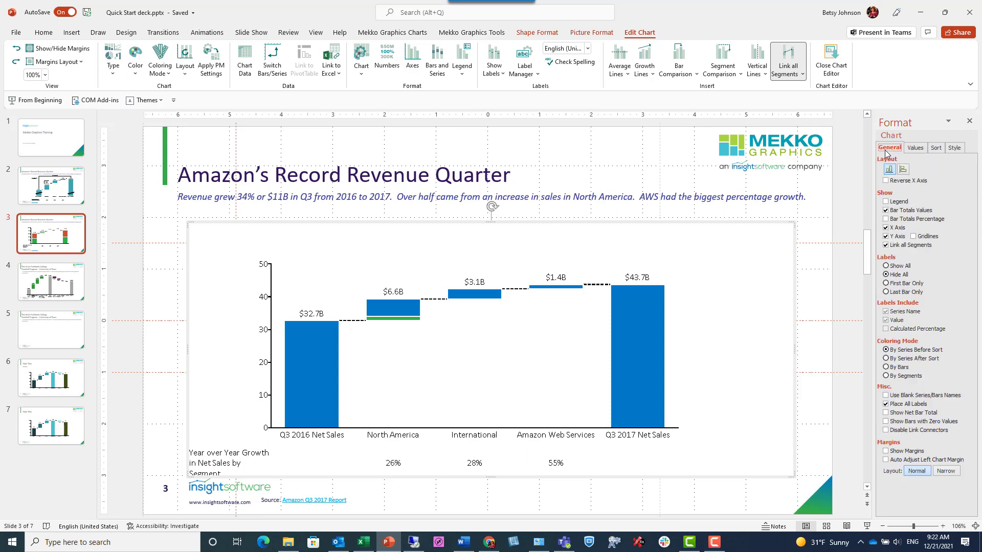
left_click(899, 266)
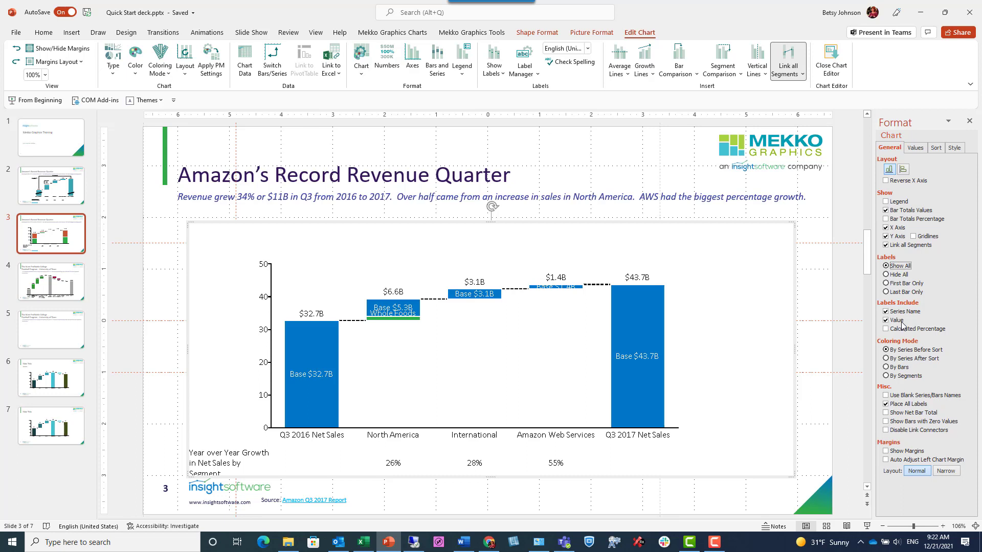
Insert an axis break across the Q3 2016 Net Sales bar and enlarge the bar portion below the break.
right_click(323, 400)
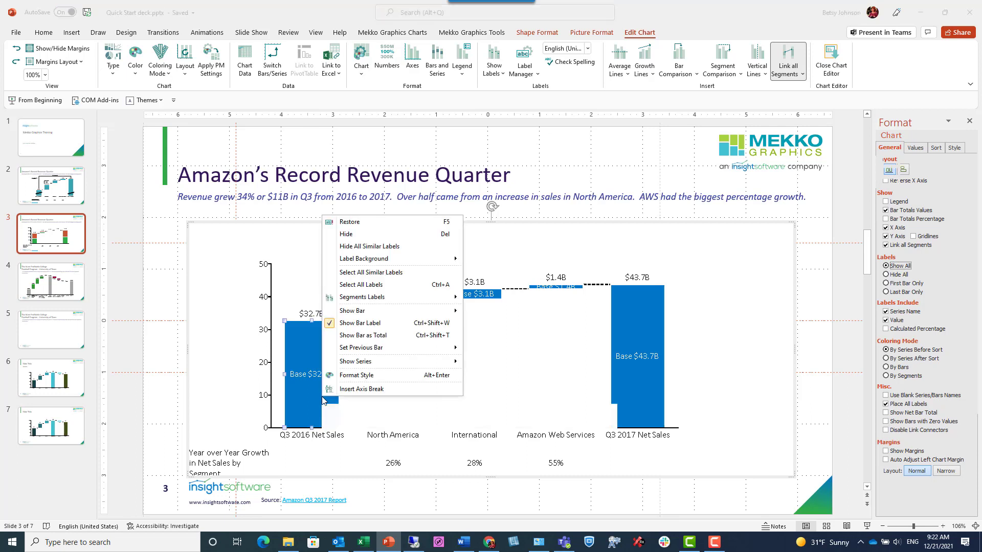
left_click(360, 390)
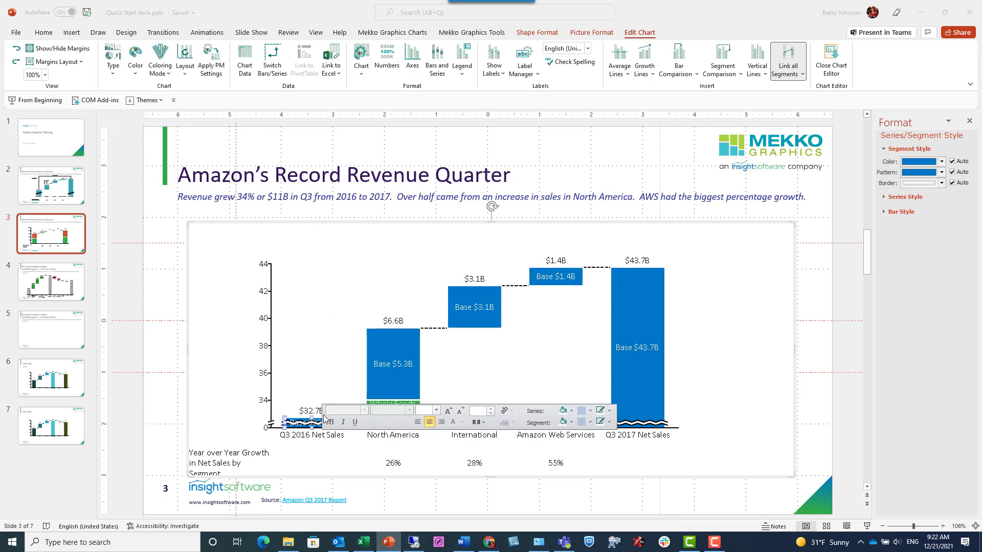
left_click(309, 423)
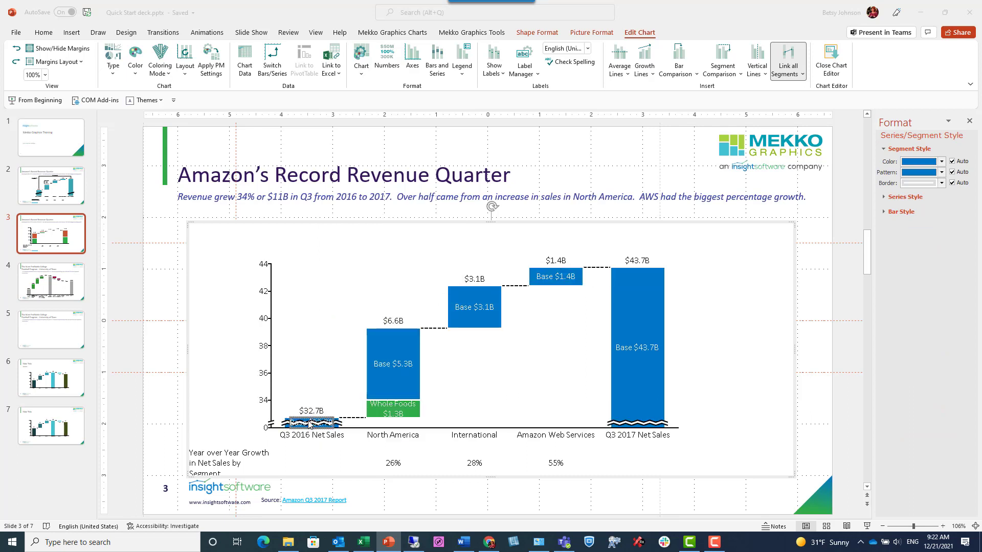
left_click(339, 424)
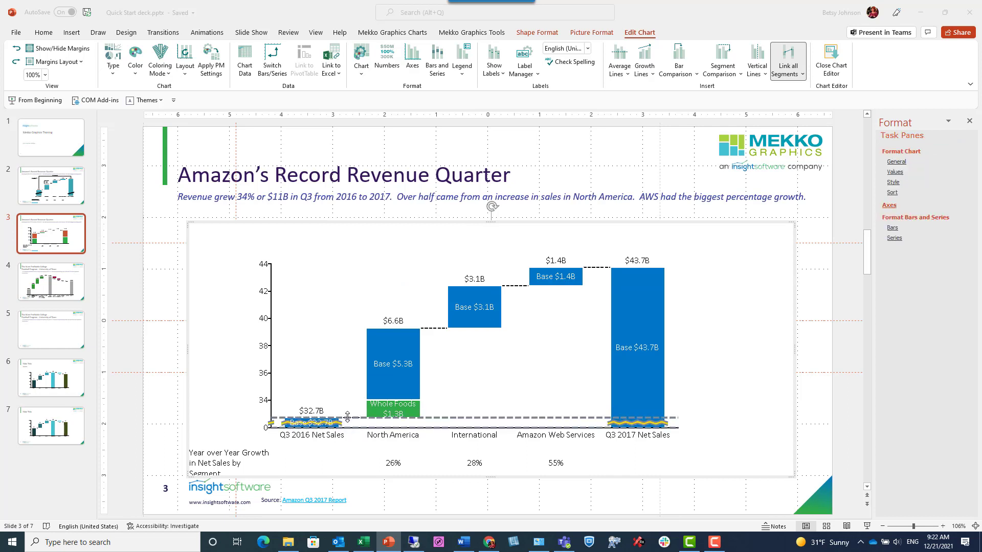
left_click_drag(350, 405, 351, 391)
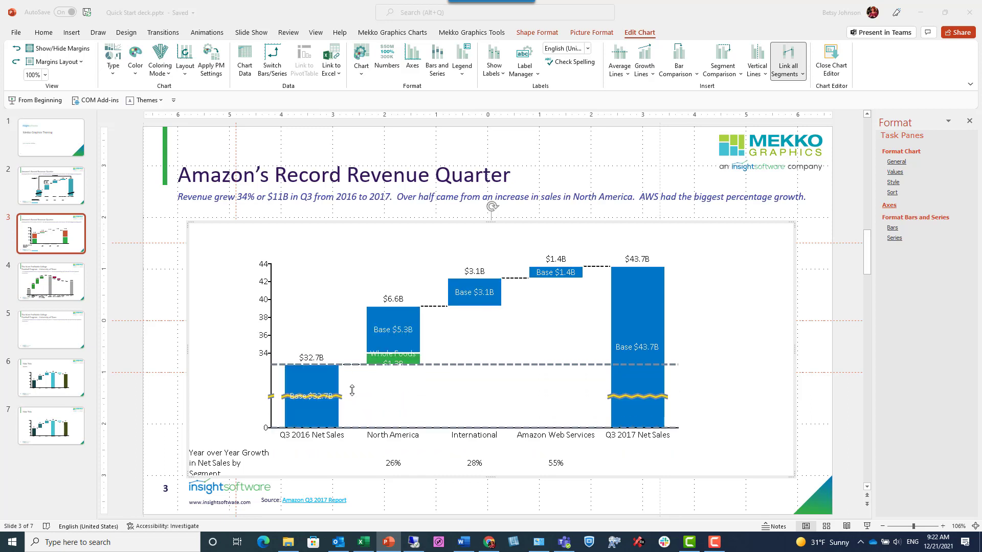
right_click(295, 400)
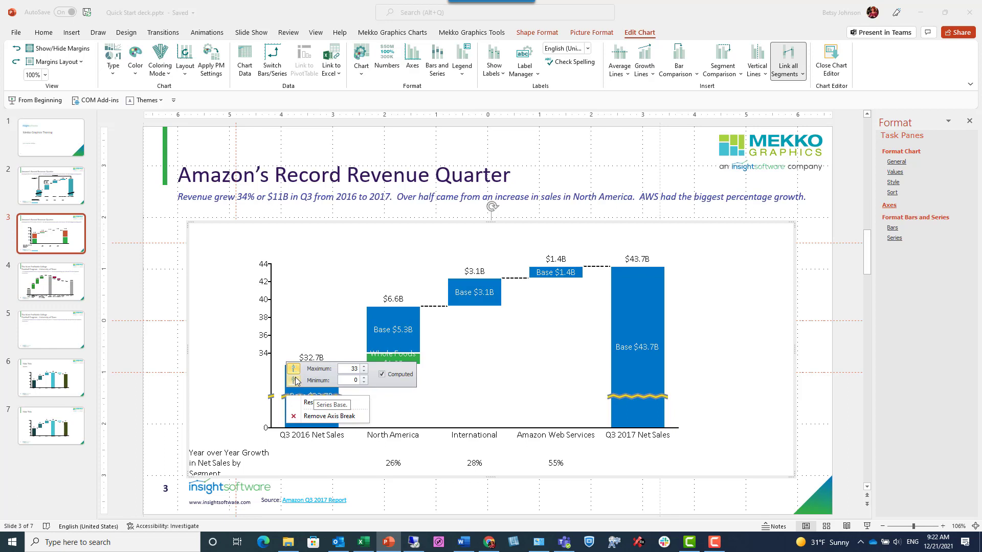
left_click(444, 388)
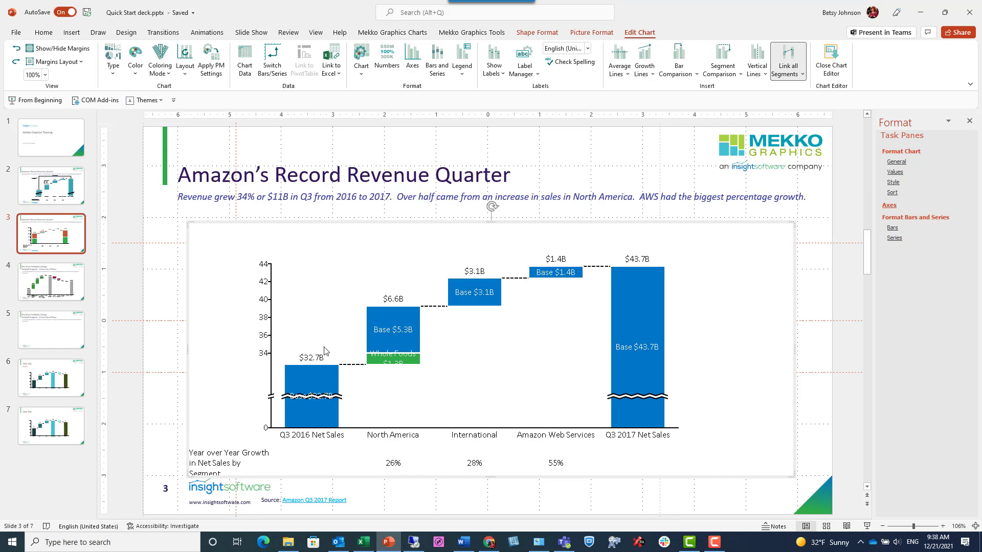
Remove the Base segment labels from all five bars, keeping the Whole Foods label.
left_click(318, 393)
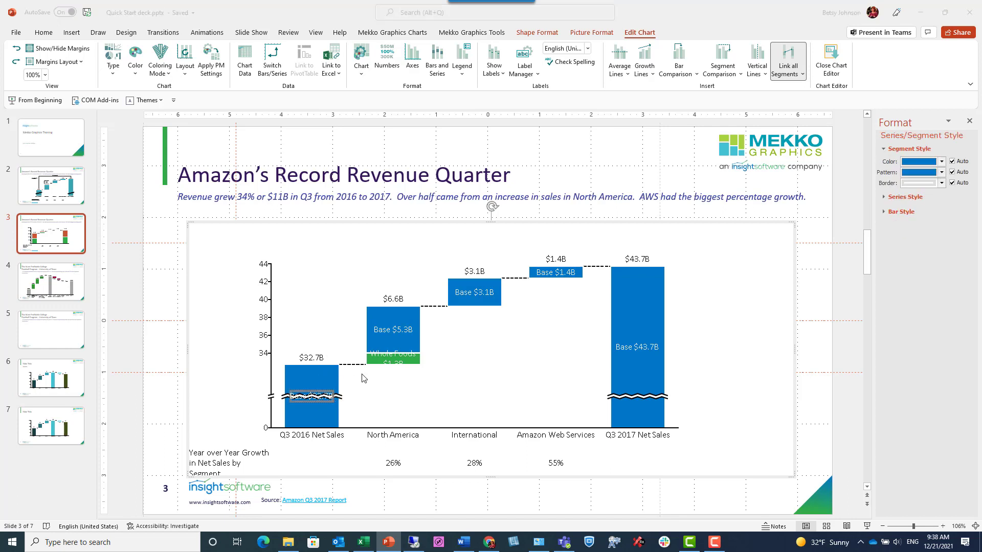
left_click(402, 329, "ctrl")
left_click(486, 293, "ctrl")
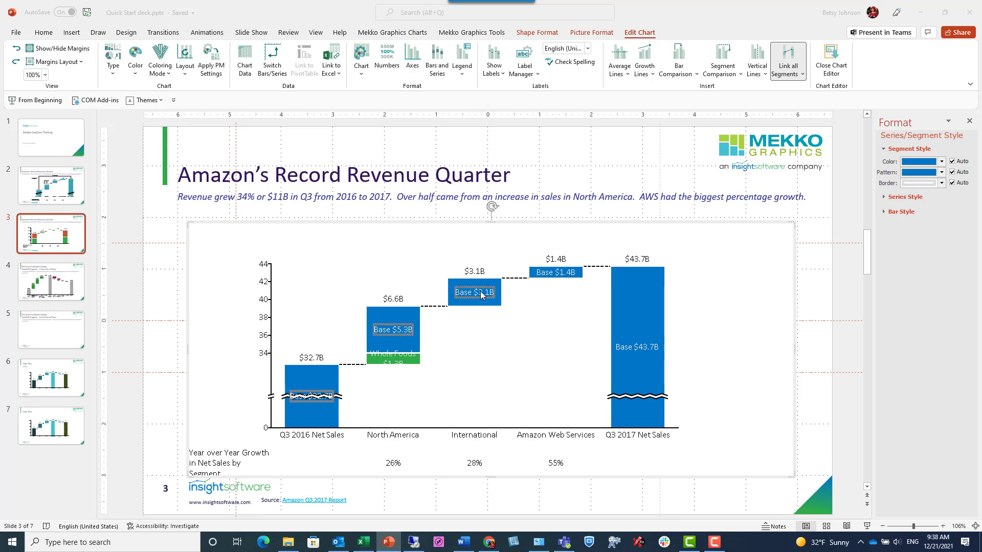
left_click(553, 275, "ctrl")
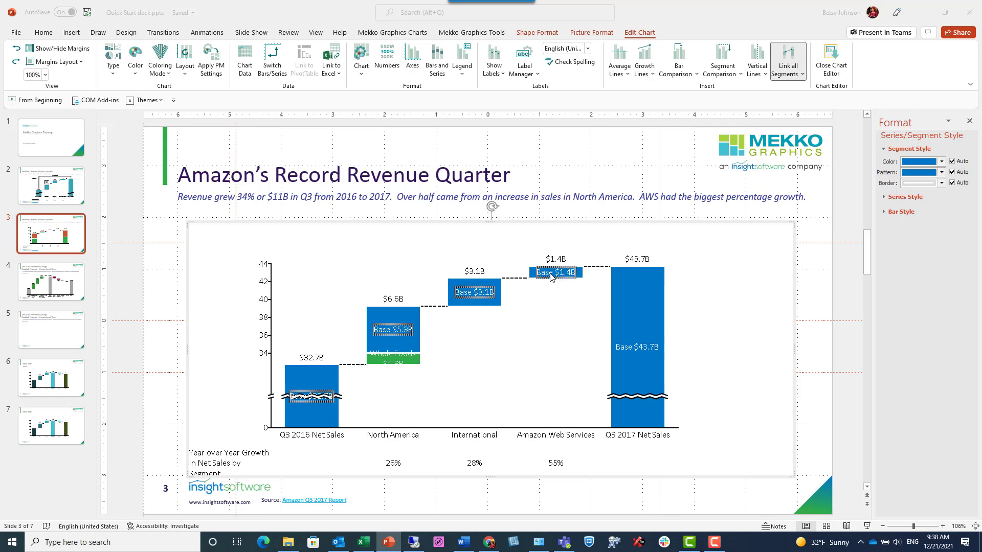
left_click(634, 349, "ctrl")
key("Delete")
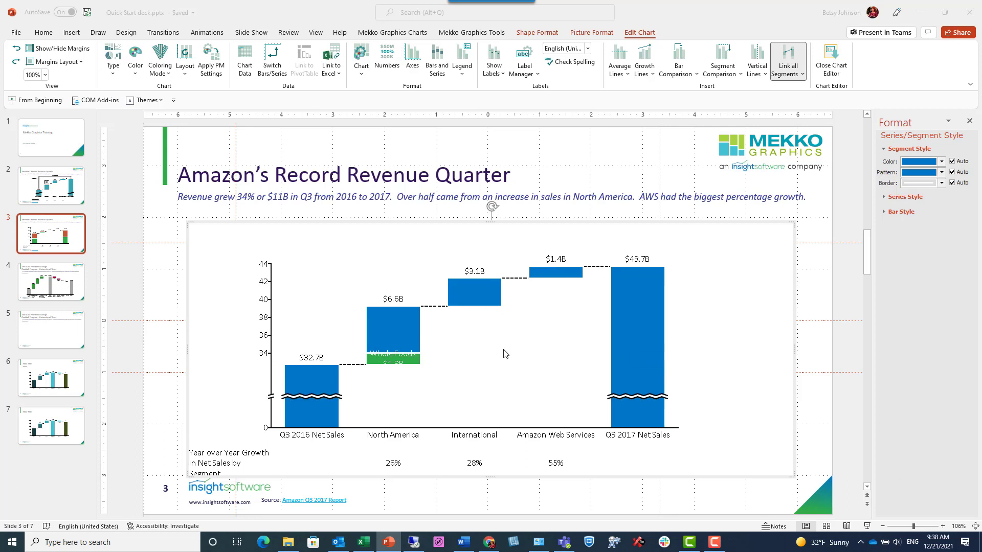
Place the Whole Foods label below its green segment and shift the Year over Year Growth row label slightly up within the chart.
left_click(394, 362)
left_click_drag(393, 362, 396, 384)
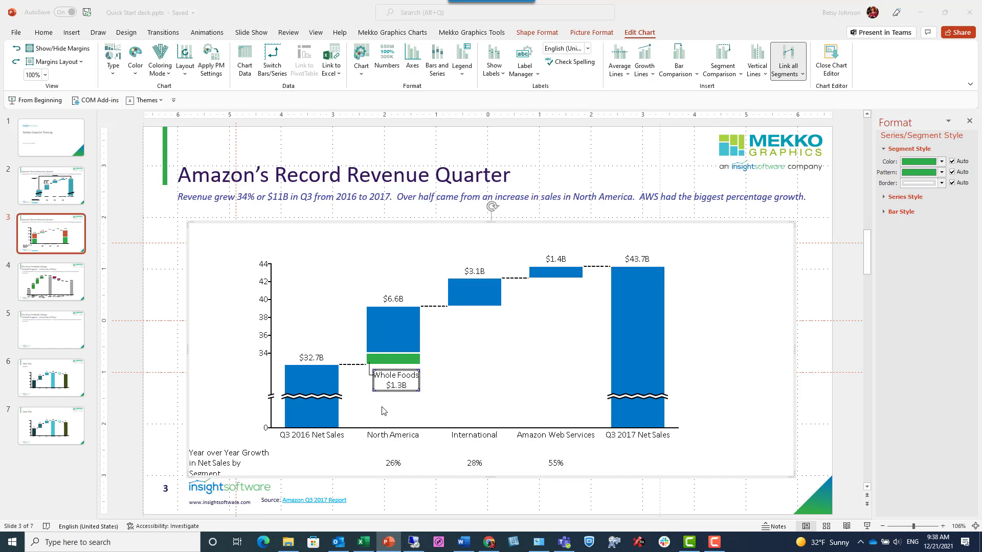
left_click(229, 461)
left_click_drag(230, 461, 224, 452)
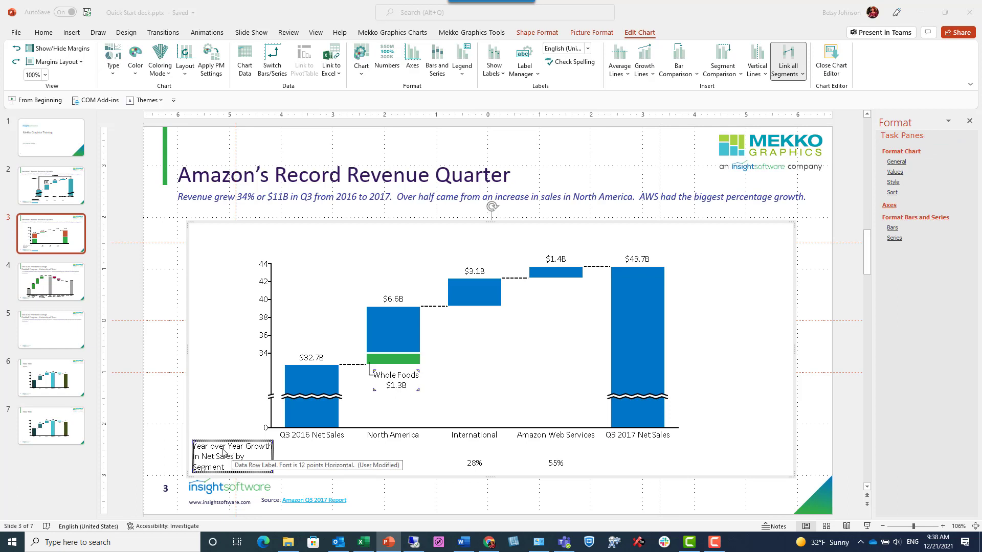
Shorten "Year over Year" in the growth row label so it reads "Y o Y Growth in Net Sales by Segment".
double_click(222, 449)
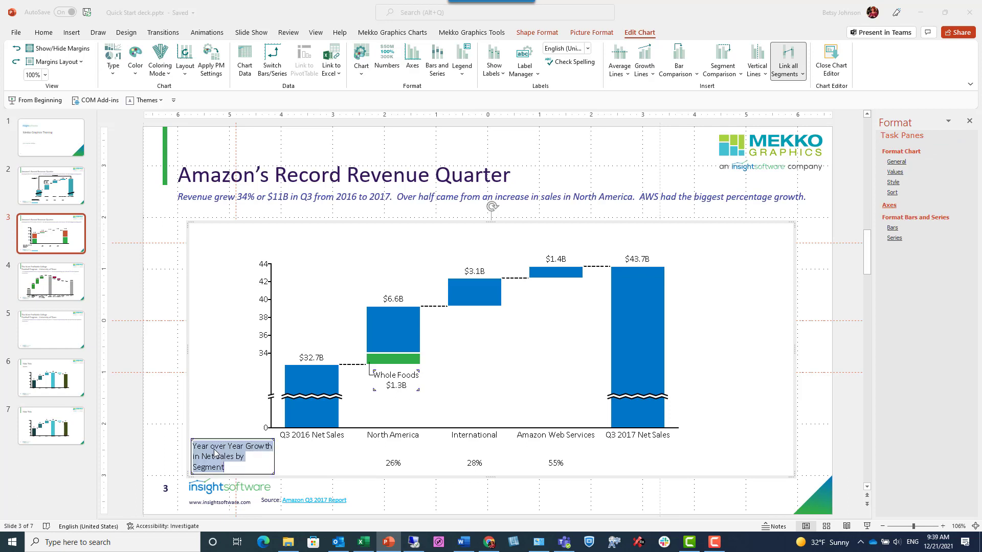
left_click(215, 450)
left_click_drag(198, 449, 245, 455)
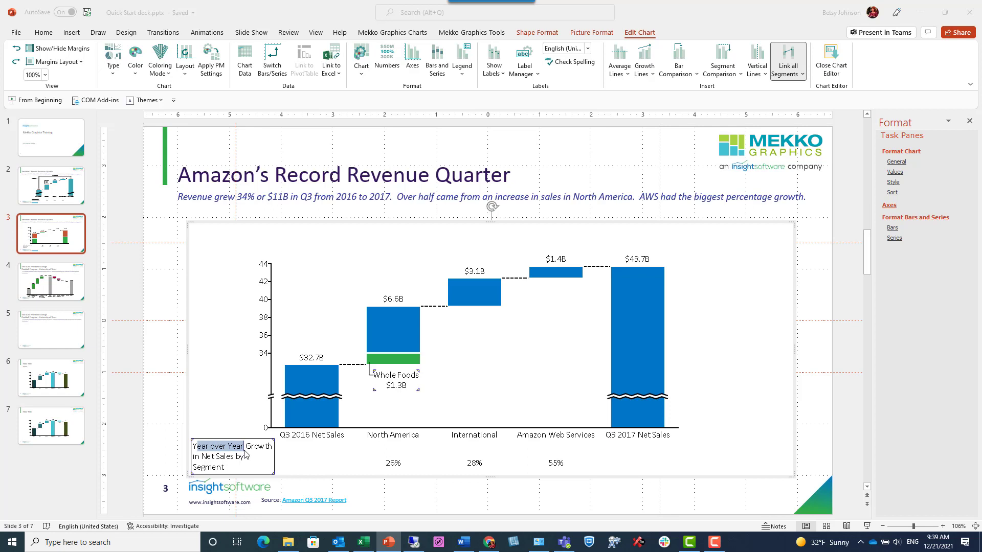
type("Y o")
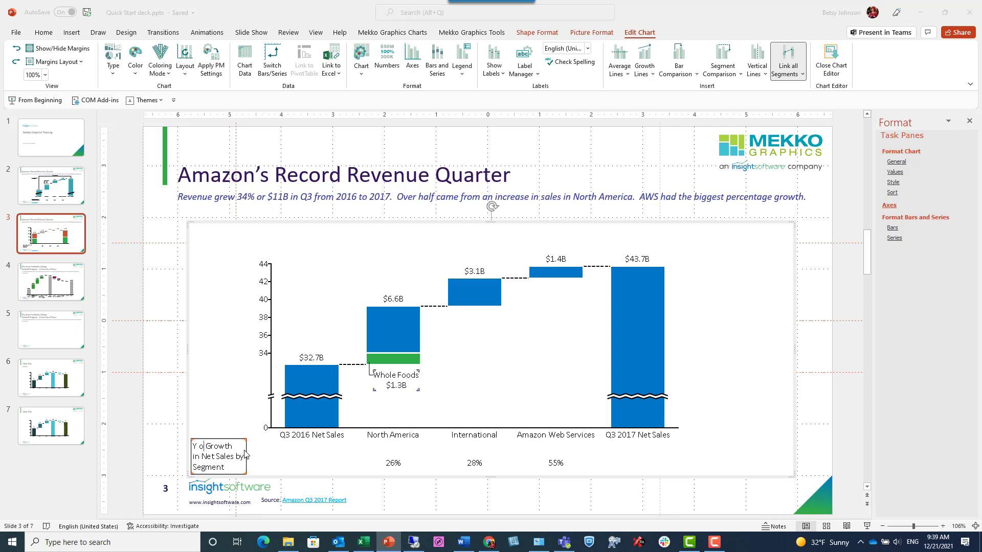
type(" Y")
key("Escape")
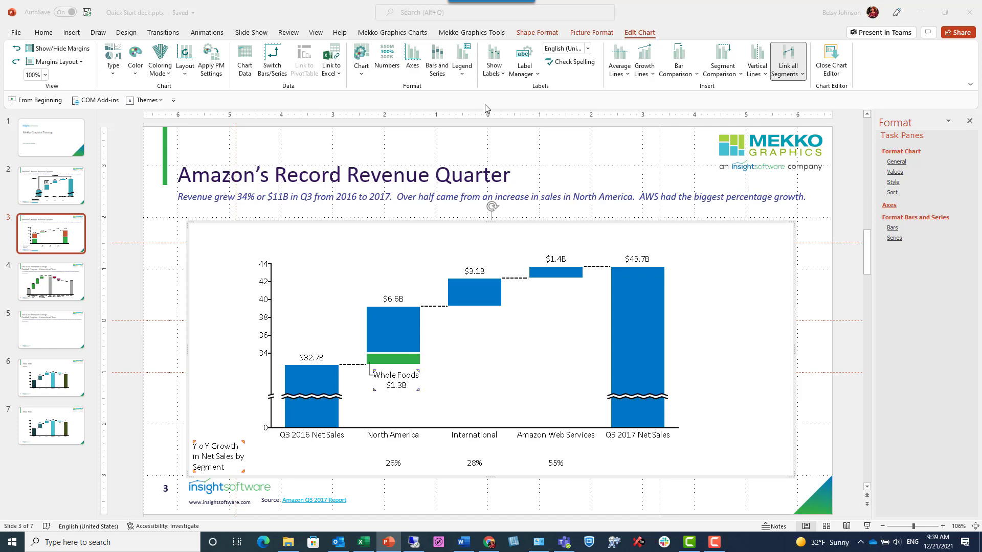
Insert a bar comparison line from the Q3 2016 Net Sales bar to the Q3 2017 Net Sales bar.
left_click(686, 79)
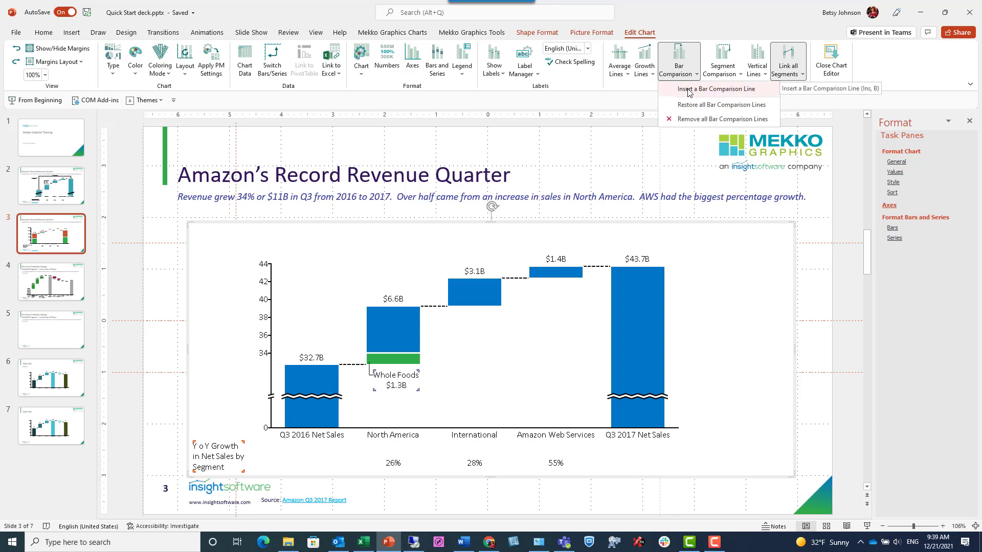
left_click(689, 91)
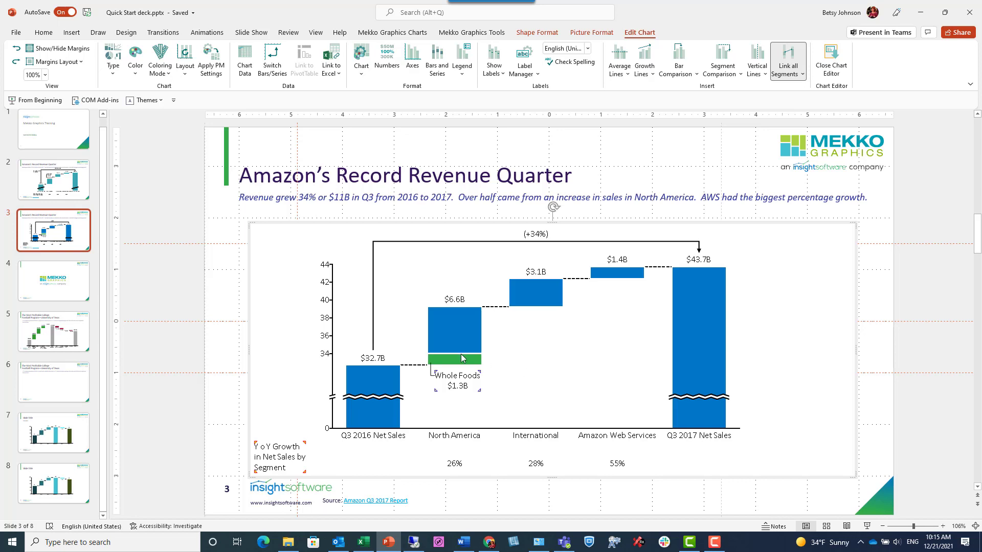
Hide all elements of the chart's Y axis, including its tick marks, line, title and labels.
right_click(335, 310)
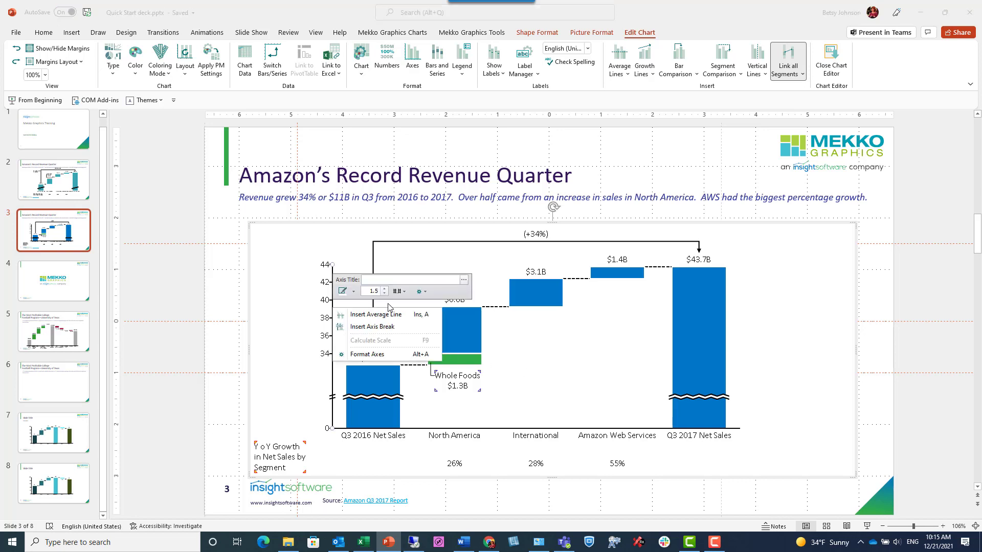
left_click(423, 292)
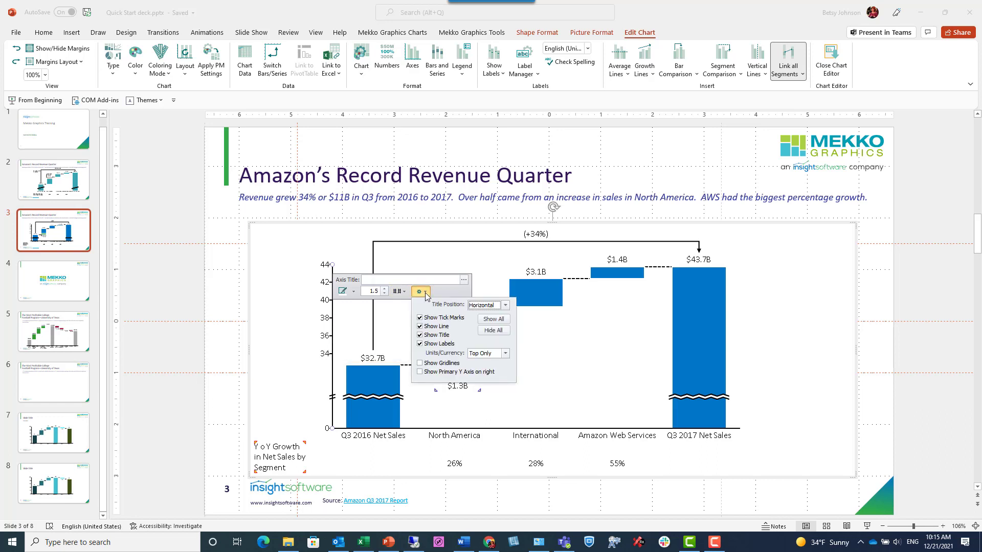
left_click(504, 332)
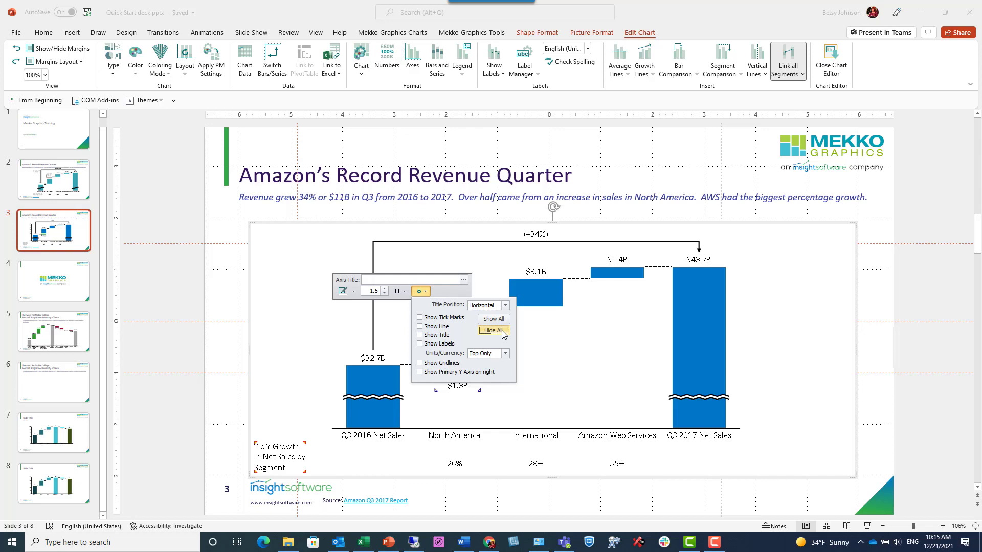
left_click(571, 347)
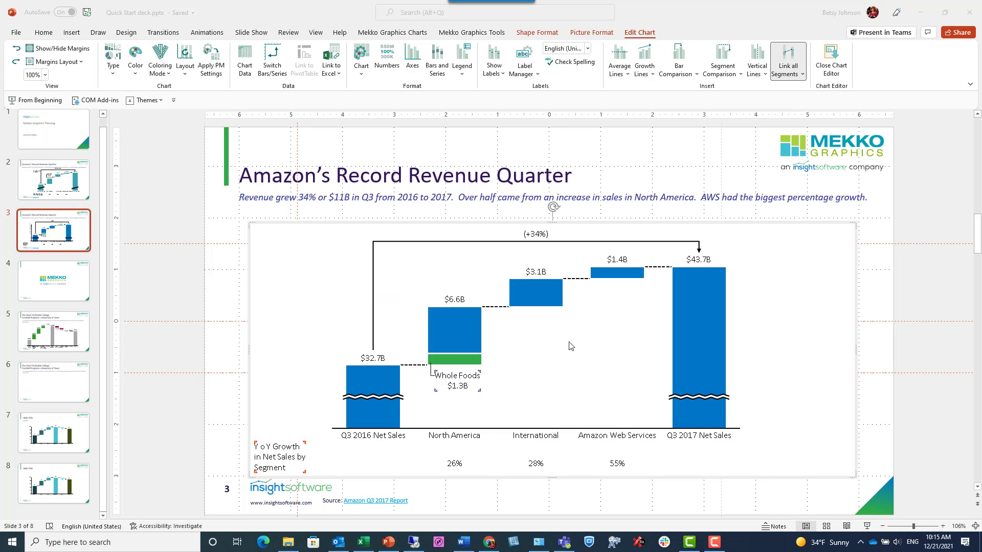
Finish editing the waterfall chart and go to slide 4.
left_click(876, 341)
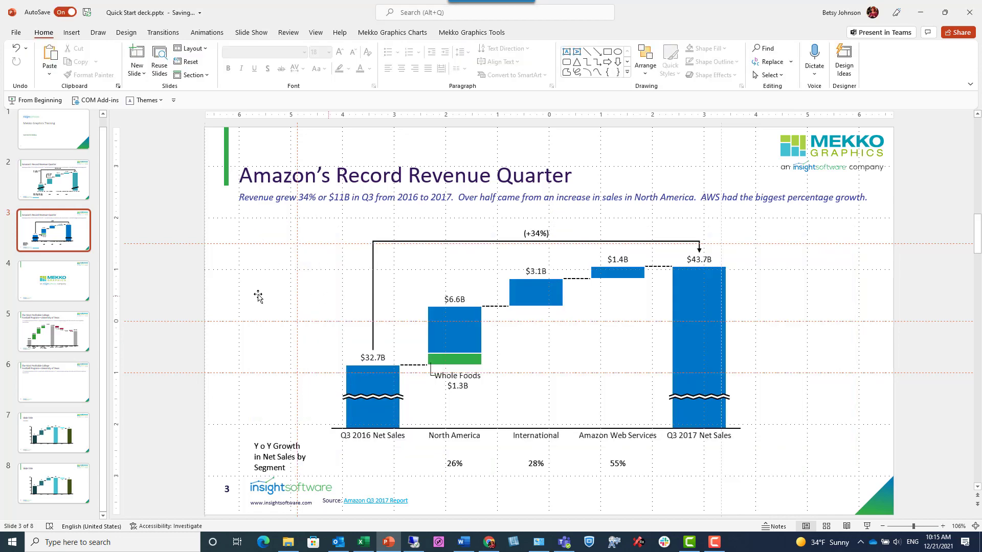
left_click(70, 297)
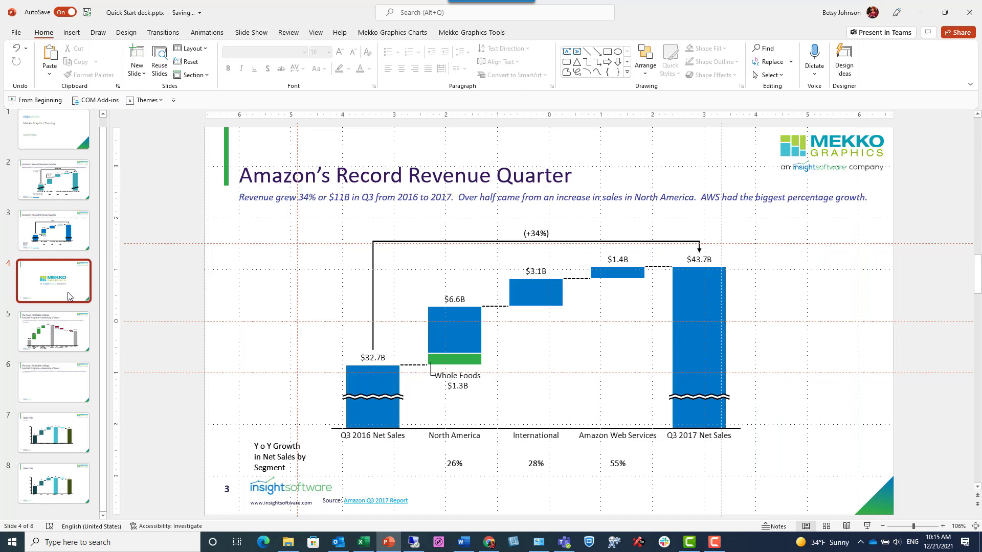